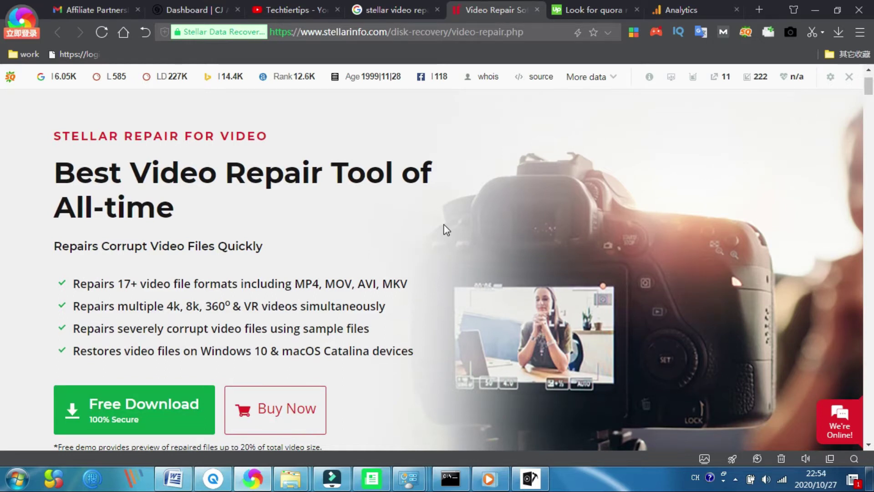
Examine the Stellar Repair for Video product page's overview, covering supported formats, repair capabilities and download options.
scroll(446, 229, "down", 4)
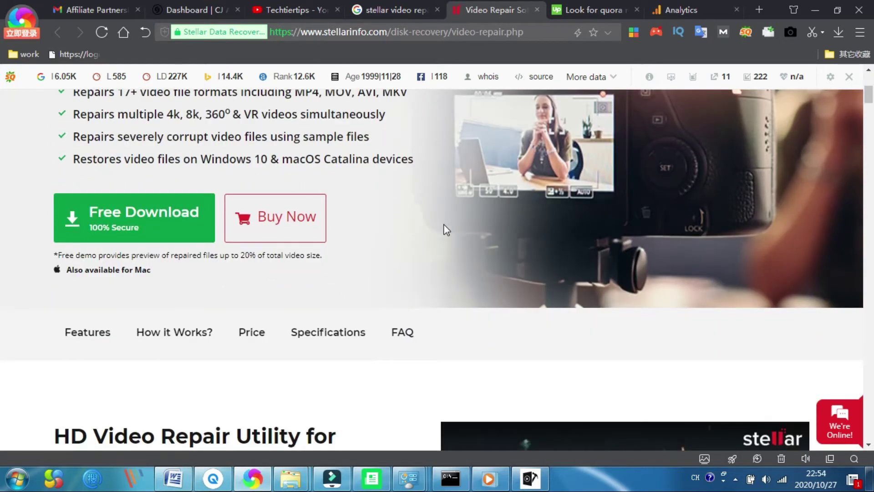
scroll(445, 226, "down", 1)
scroll(445, 226, "down", 1)
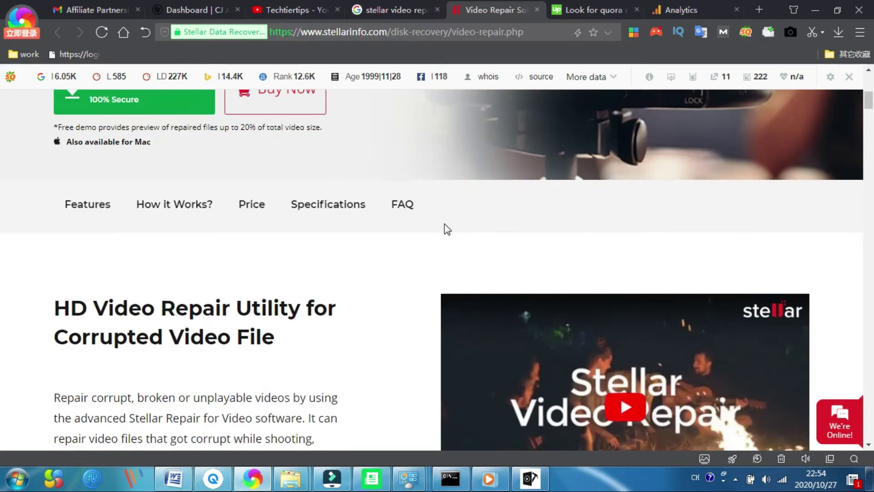
scroll(444, 223, "up", 6)
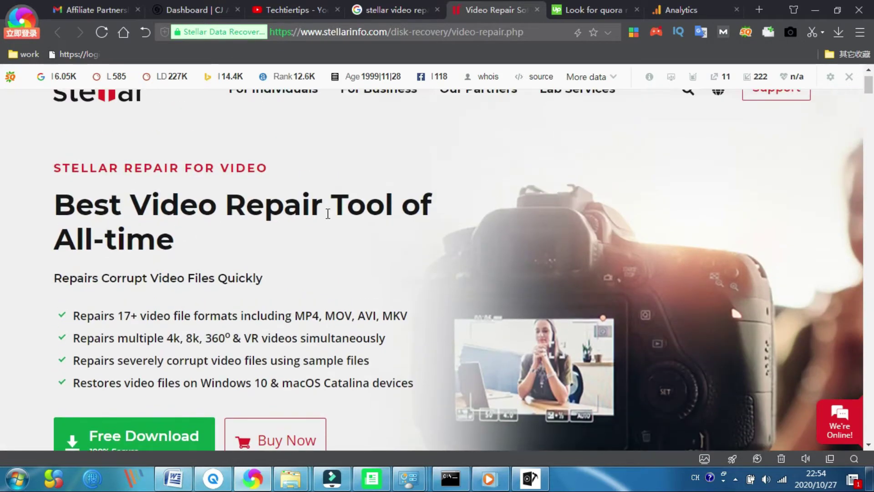
scroll(327, 236, "down", 4)
scroll(410, 218, "up", 1)
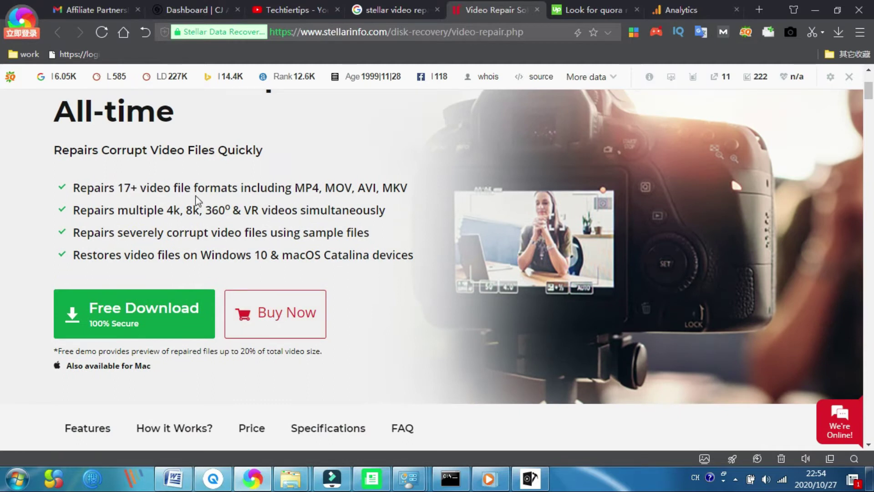
scroll(195, 195, "up", 3)
scroll(297, 258, "down", 2)
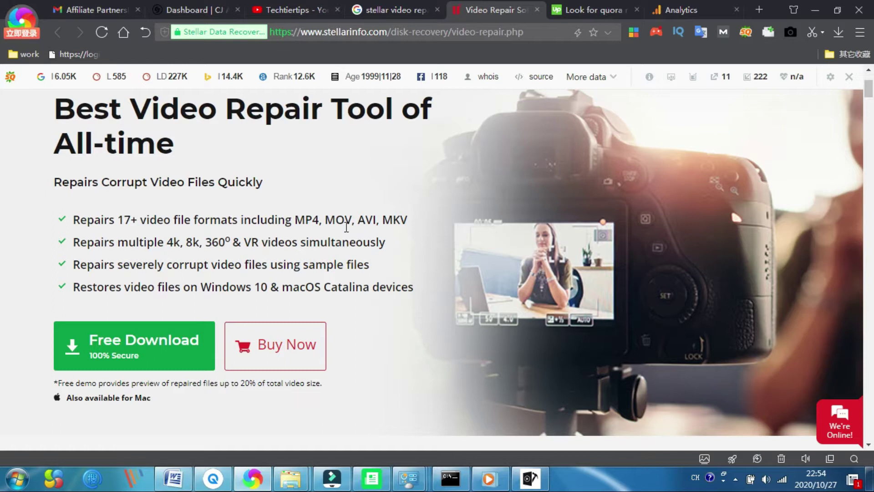
scroll(346, 227, "down", 2)
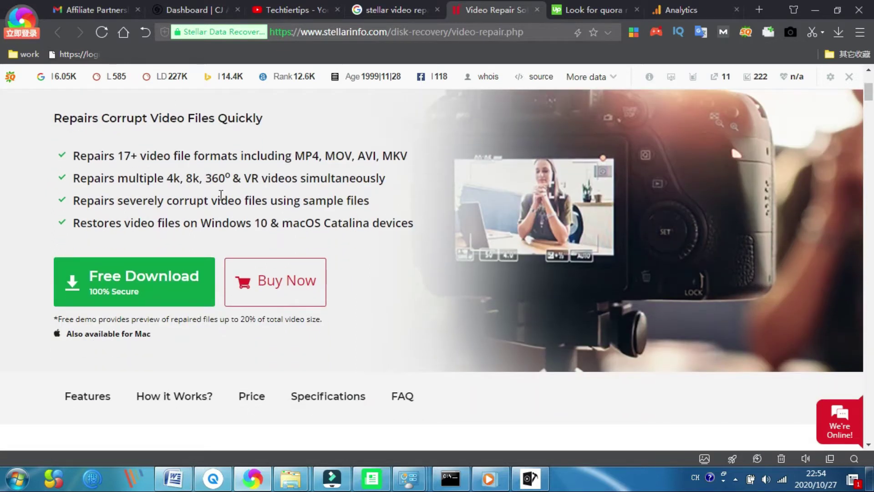
scroll(313, 188, "up", 2)
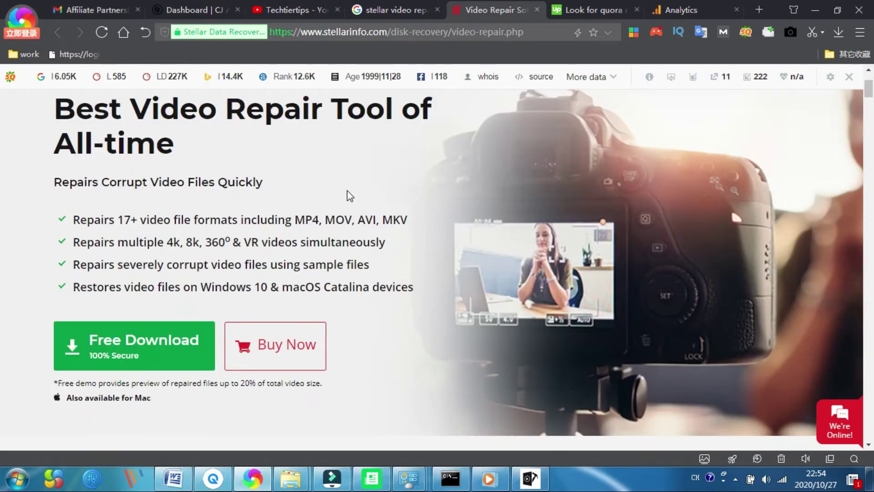
scroll(347, 193, "up", 3)
scroll(272, 254, "down", 3)
scroll(280, 218, "down", 2)
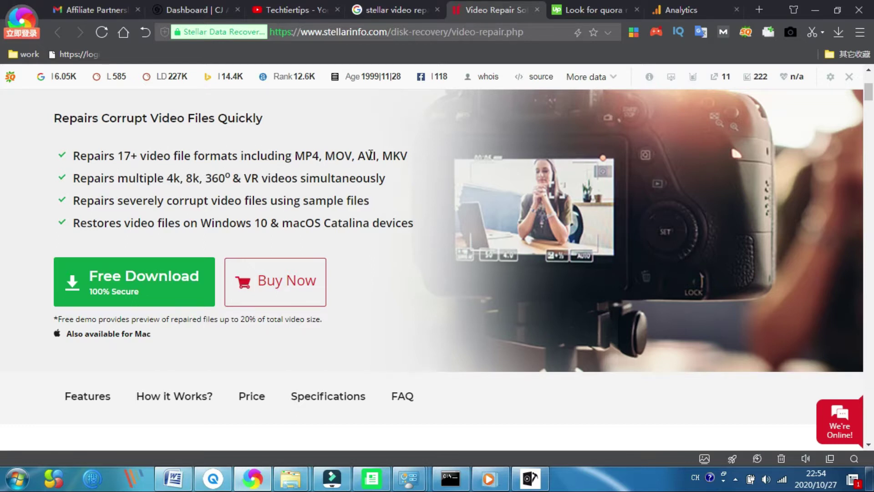
scroll(239, 218, "down", 8)
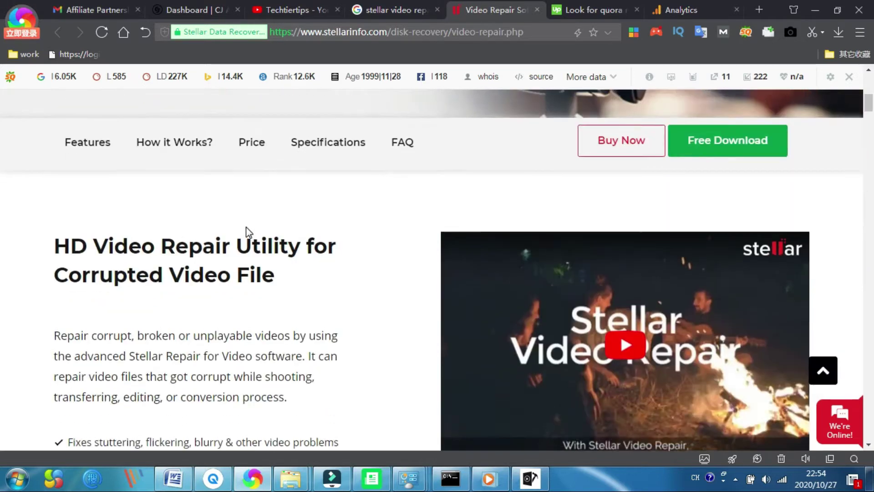
scroll(246, 228, "up", 4)
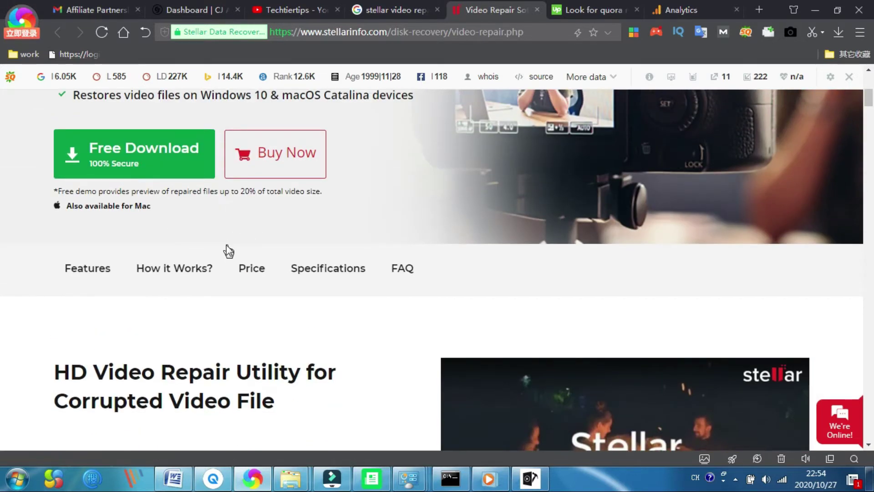
Read through the More Awesome Features and Software Walkthrough sections of the product page.
scroll(273, 259, "down", 10)
scroll(310, 268, "down", 15)
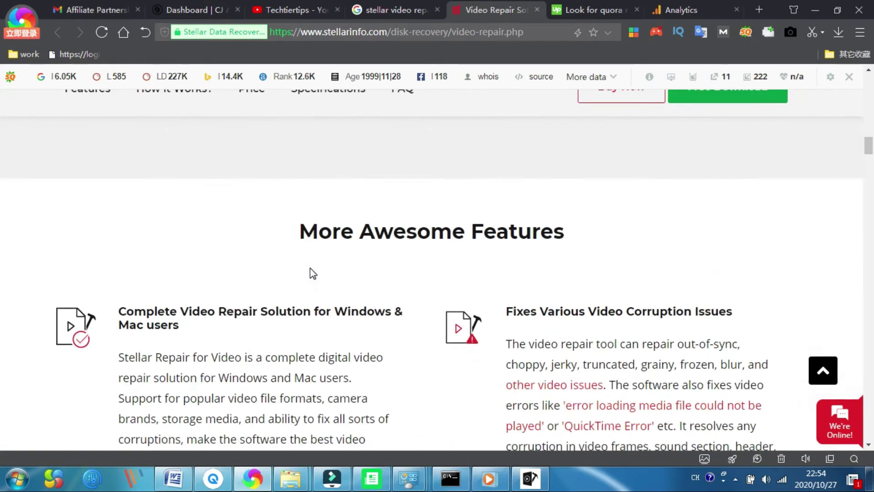
scroll(310, 269, "up", 2)
scroll(311, 268, "down", 4)
scroll(310, 268, "up", 4)
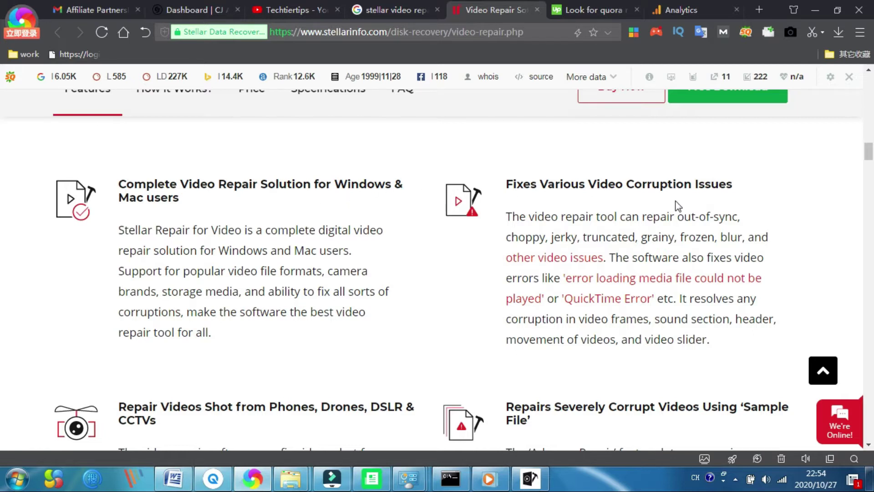
scroll(588, 289, "down", 3)
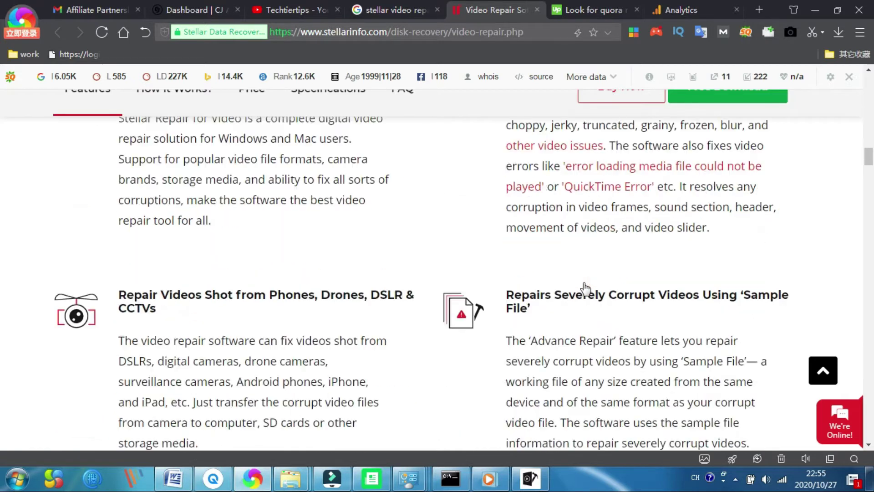
scroll(578, 244, "down", 2)
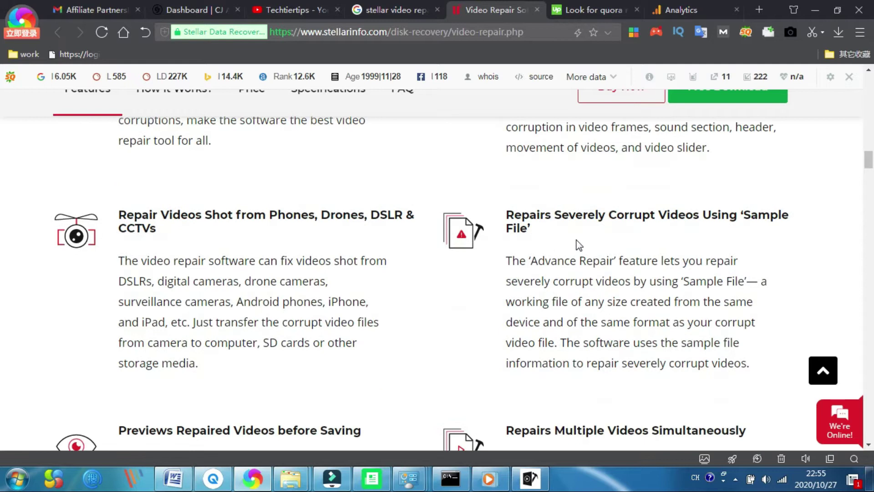
scroll(578, 245, "down", 1)
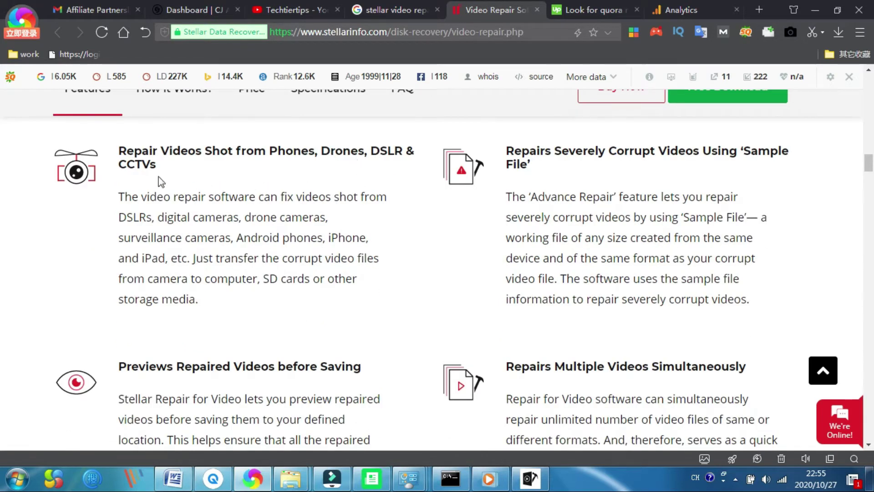
scroll(357, 236, "down", 8)
scroll(381, 278, "down", 16)
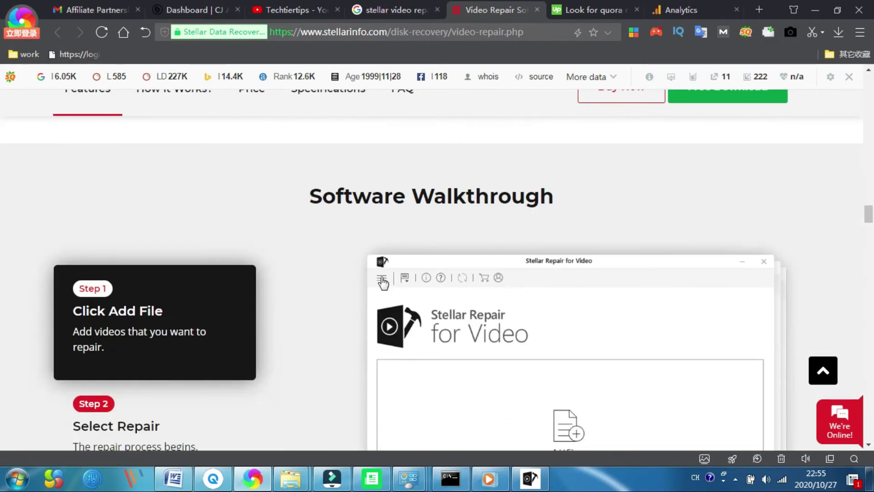
scroll(383, 281, "down", 5)
scroll(383, 283, "down", 5)
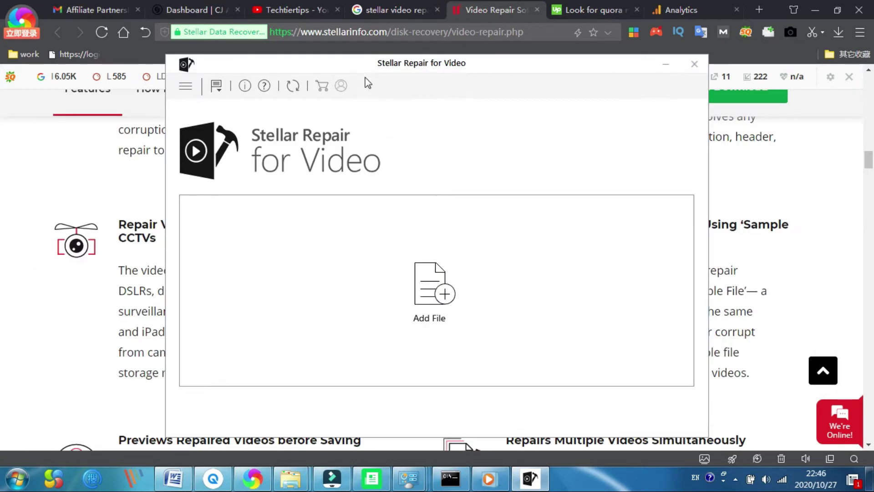
Test playback of video 005 from E:\testing file\corrupted video in Windows Media Player, then put the player and folder away.
left_click_drag(362, 67, 375, 62)
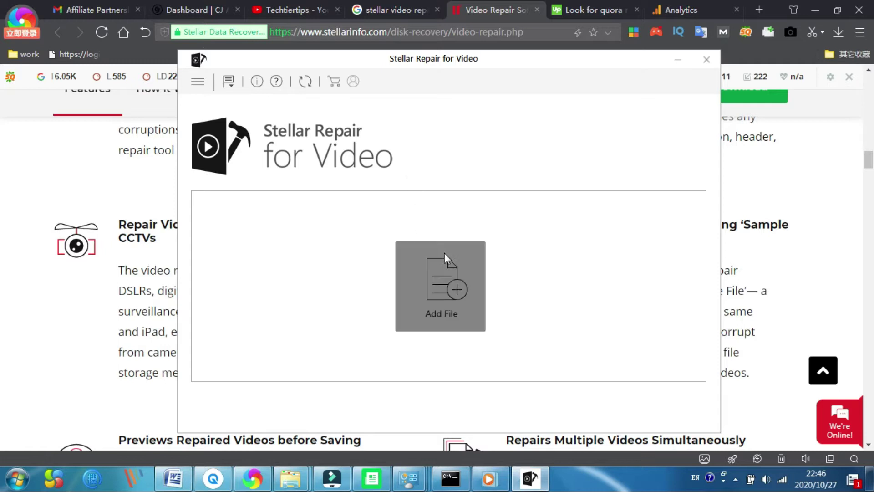
mouse_move(291, 478)
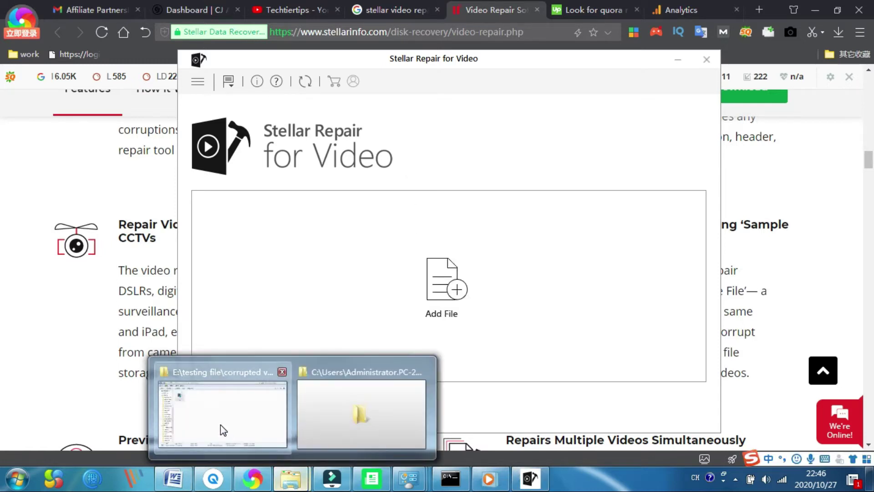
left_click(220, 424)
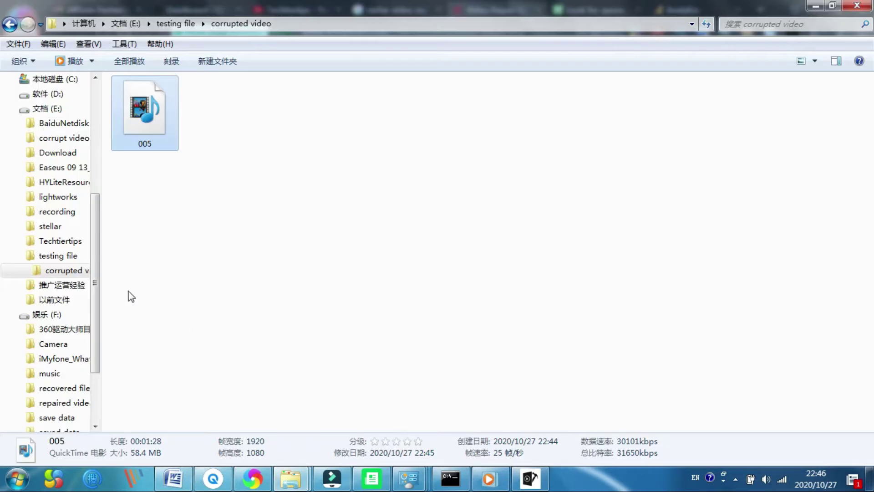
left_click(55, 255)
double_click(147, 152)
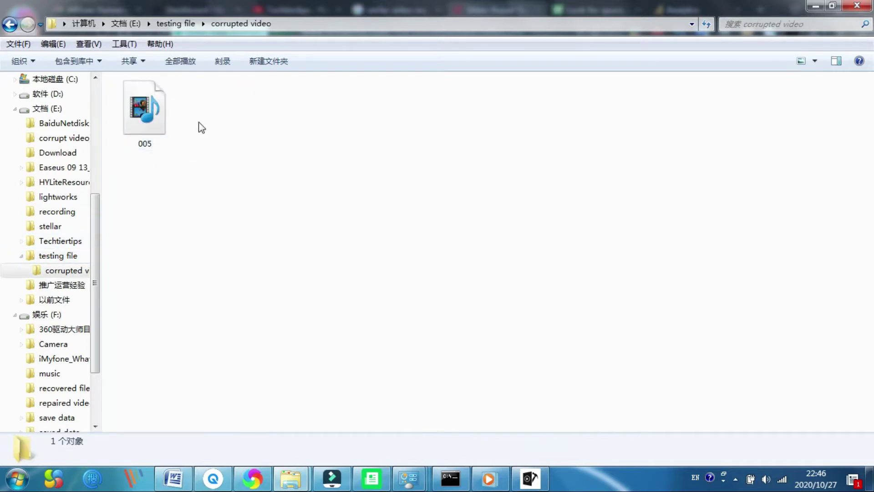
double_click(148, 114)
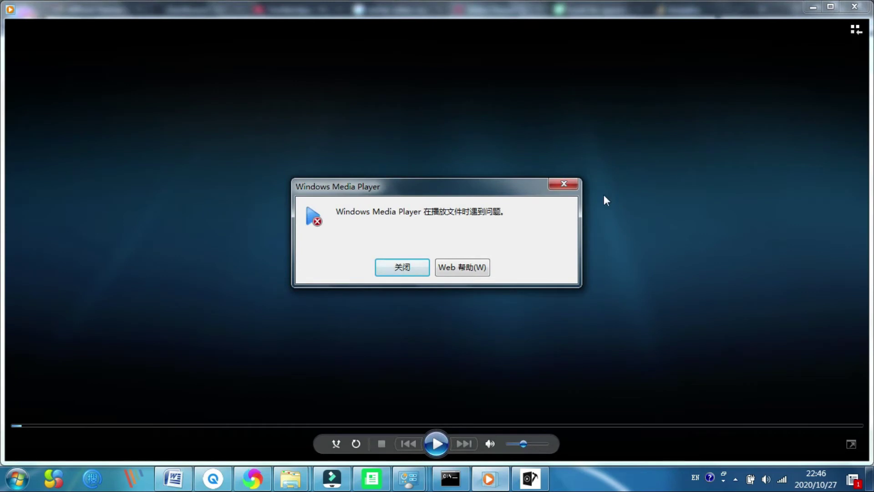
left_click(575, 183)
left_click(813, 6)
left_click(448, 257)
left_click(290, 478)
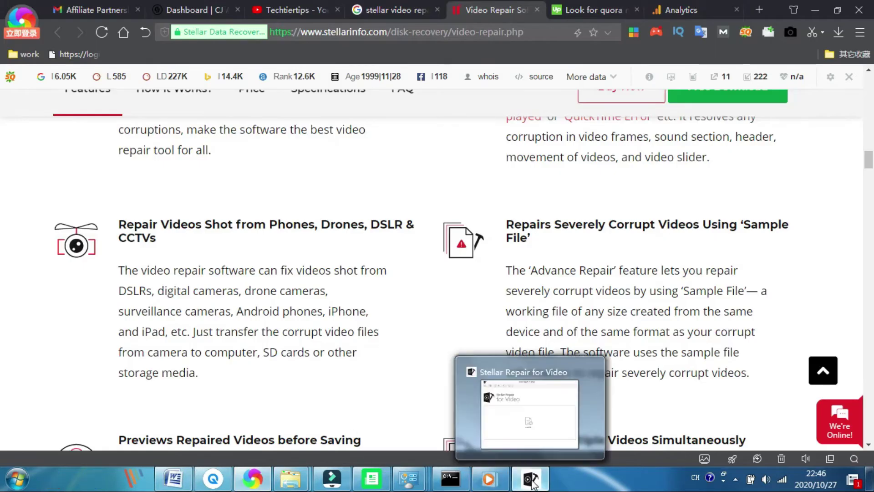
Switch to Stellar Repair for Video and add 005.mov from E:\testing file\corrupted video to the repair list.
left_click(532, 483)
left_click(439, 277)
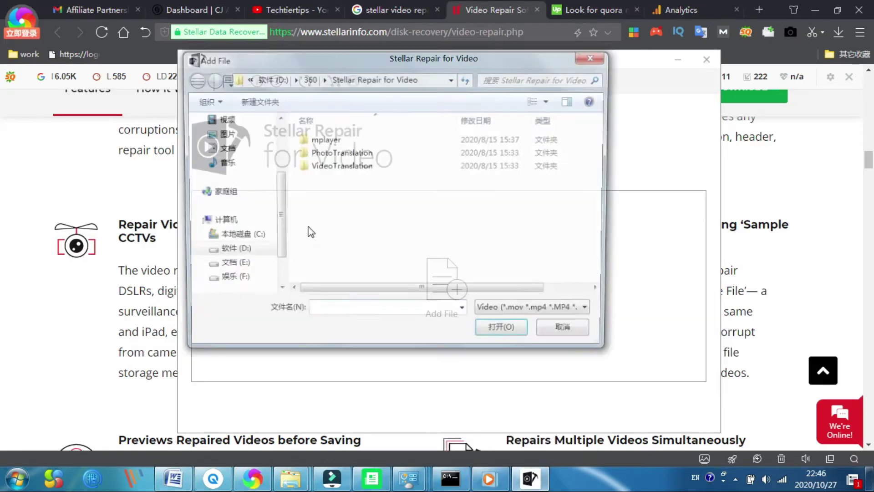
scroll(269, 230, "down", 1)
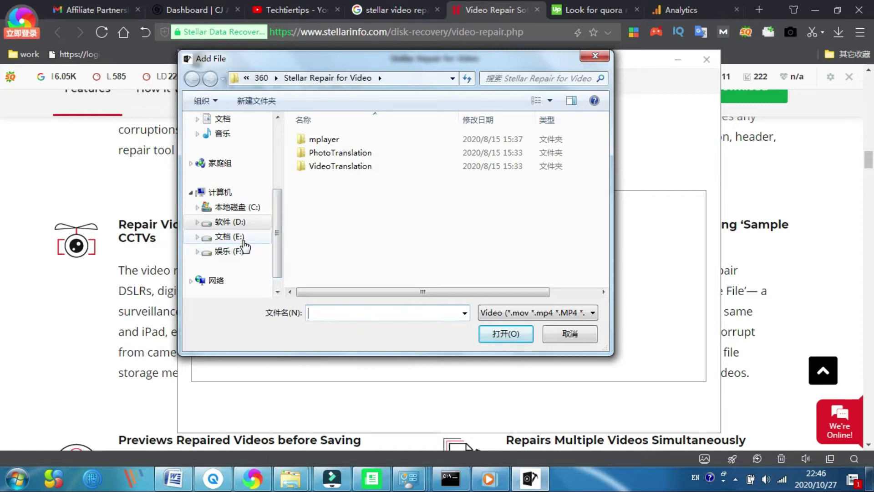
left_click(230, 237)
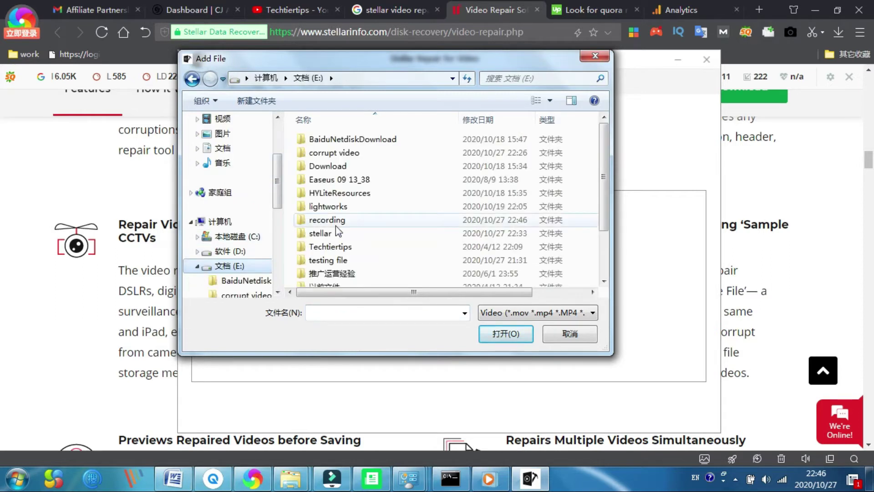
double_click(336, 260)
double_click(347, 142)
double_click(335, 145)
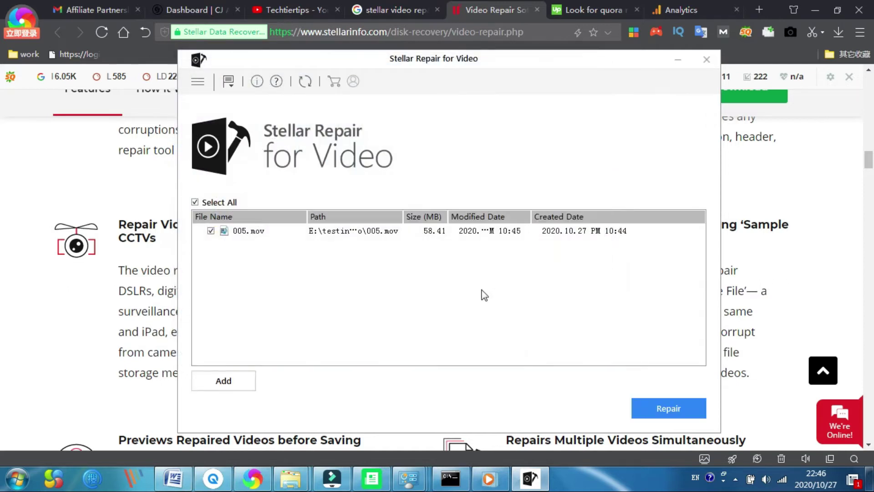
Run the repair on 005.mov and dismiss the completion message.
left_click(664, 410)
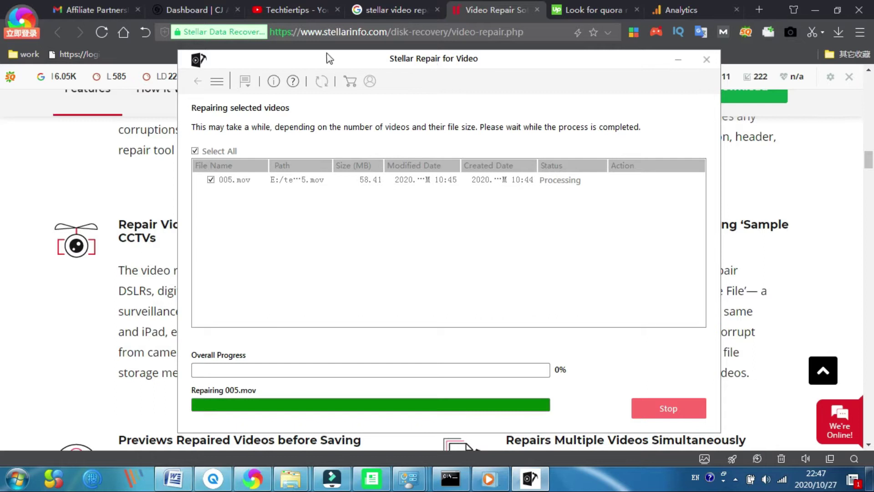
left_click_drag(332, 55, 349, 48)
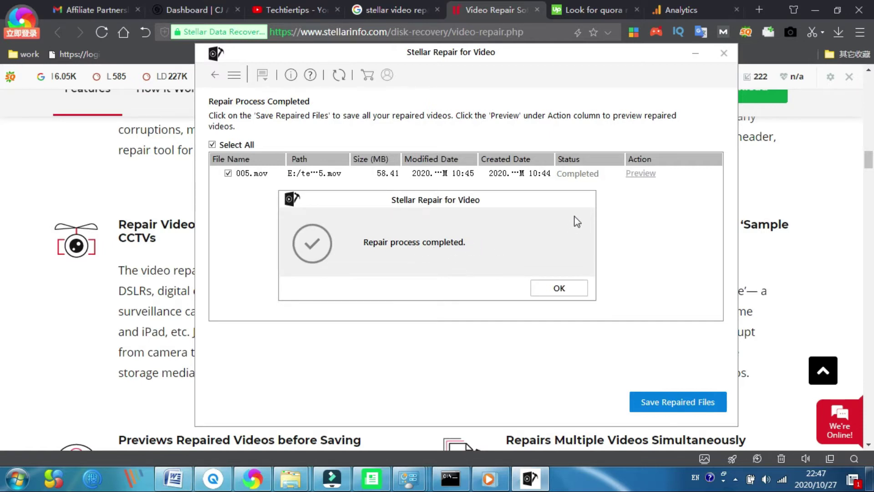
left_click(557, 290)
left_click_drag(553, 47, 541, 54)
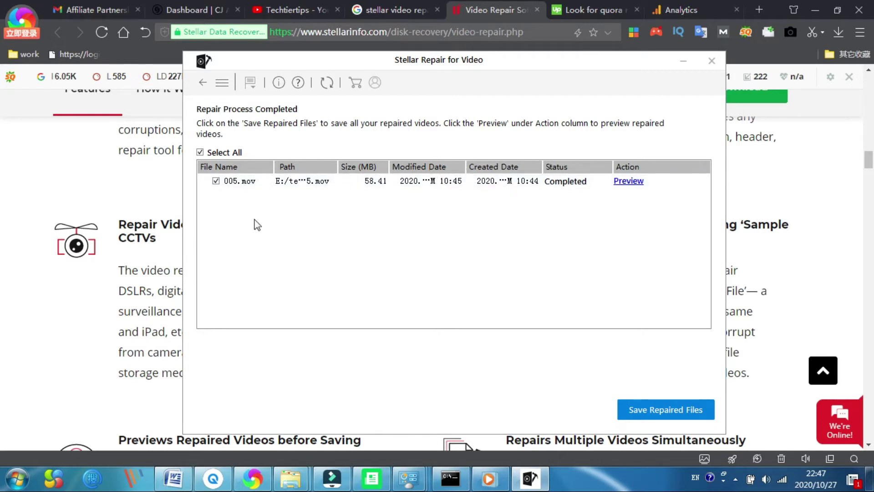
Return to the product web page and compare the Standard, Premium and Technician plans' prices and features.
left_click(150, 272)
scroll(332, 223, "down", 15)
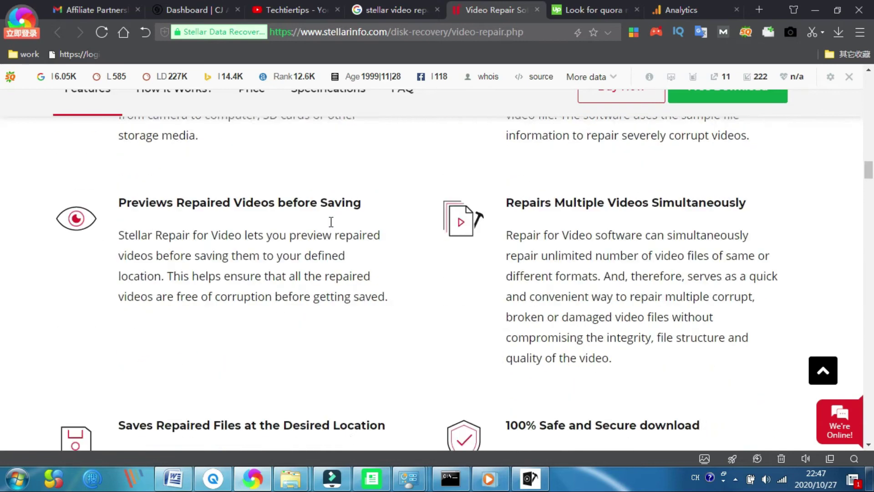
scroll(347, 234, "down", 6)
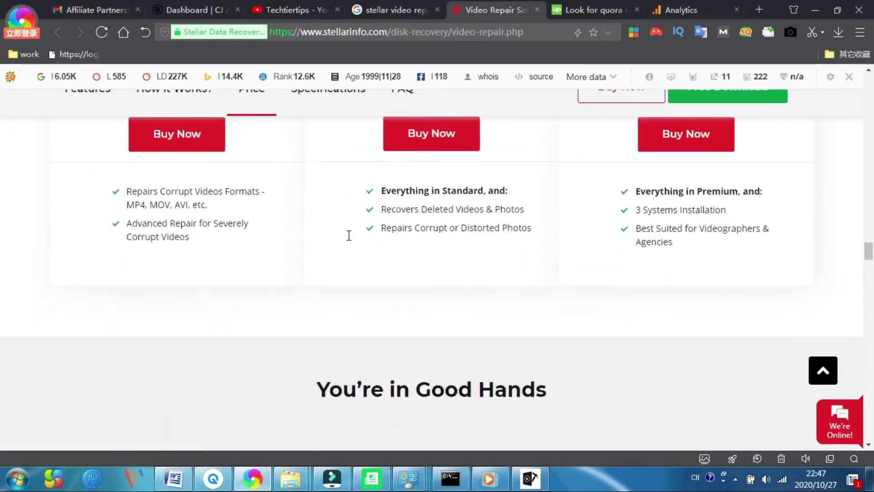
scroll(348, 240, "up", 3)
scroll(275, 266, "up", 1)
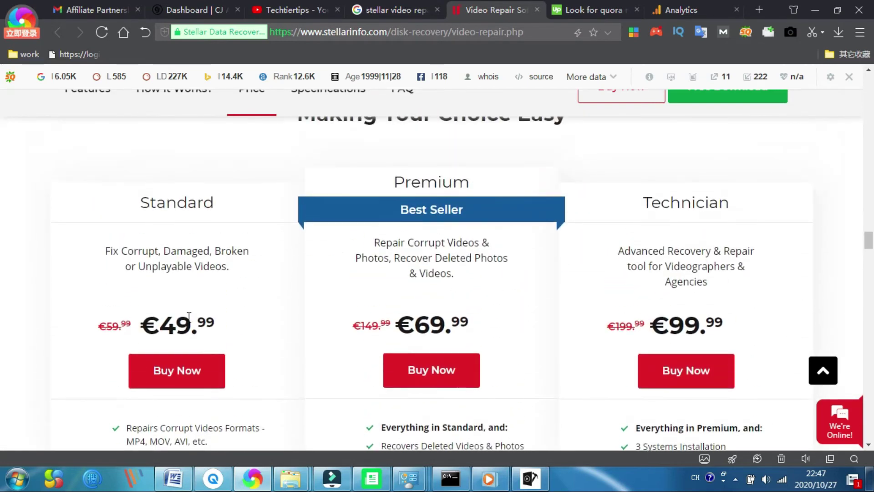
scroll(176, 345, "down", 1)
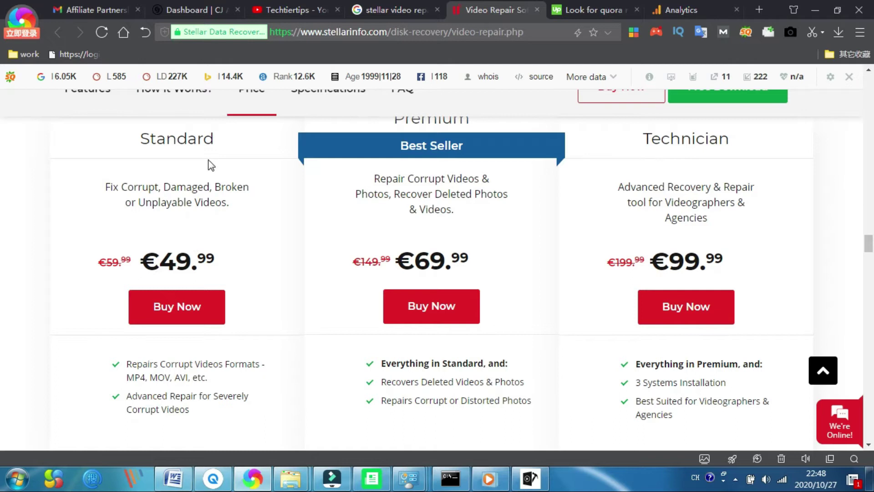
scroll(326, 225, "up", 1)
scroll(446, 306, "down", 1)
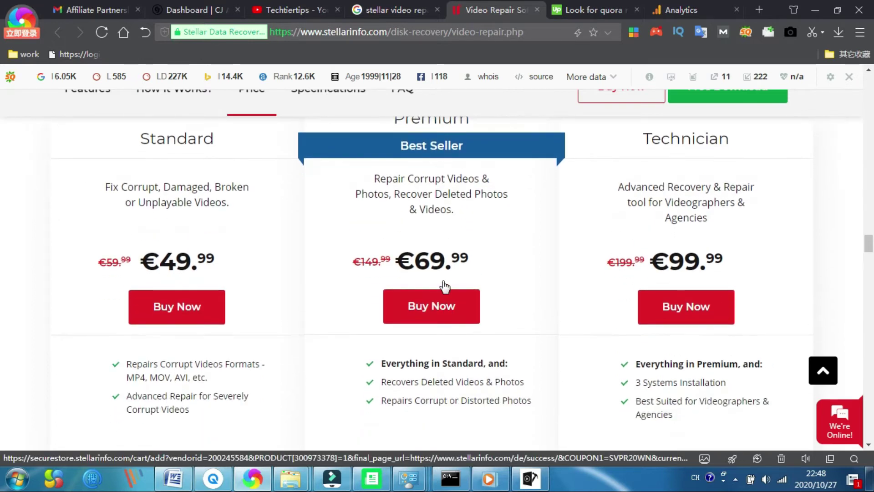
Switch to Stellar Repair for Video and save the repaired 005.mov to the custom location F:\repaired video, dismissing the success message.
scroll(431, 237, "up", 1)
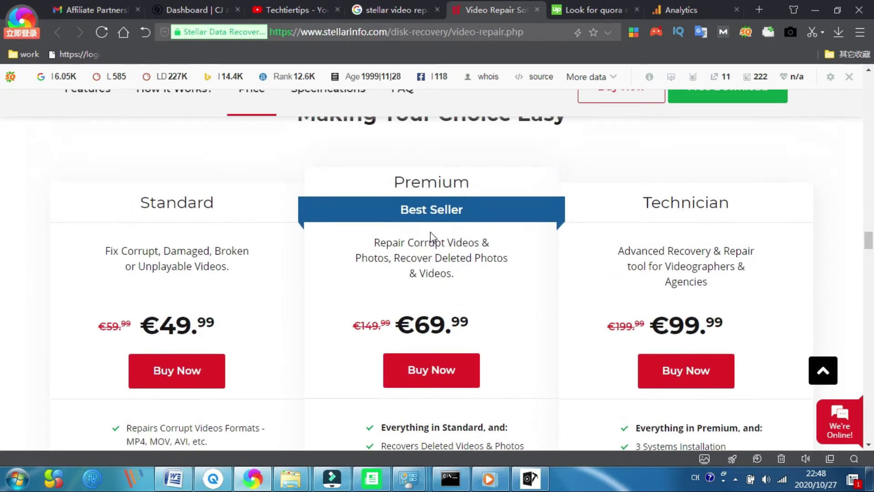
left_click(529, 478)
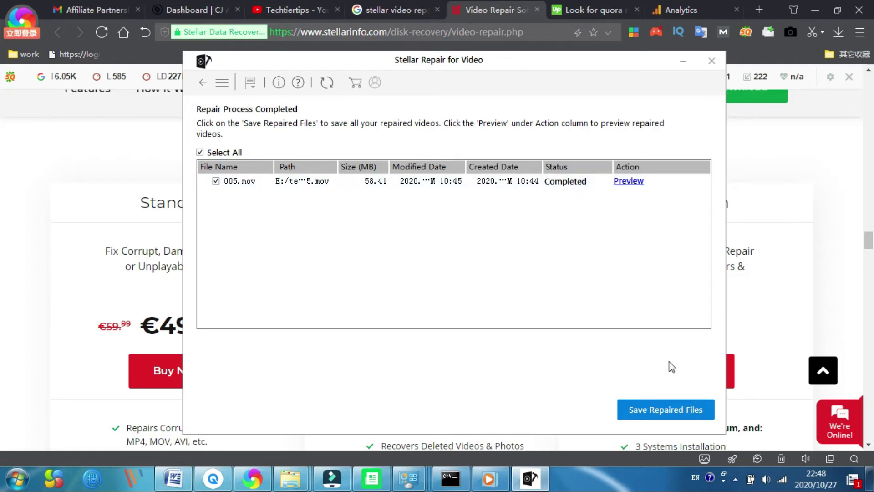
left_click(651, 411)
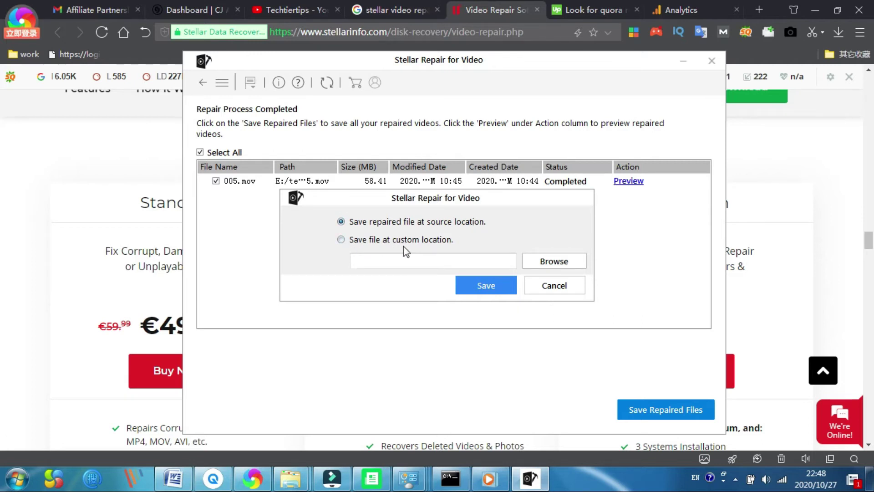
left_click(341, 240)
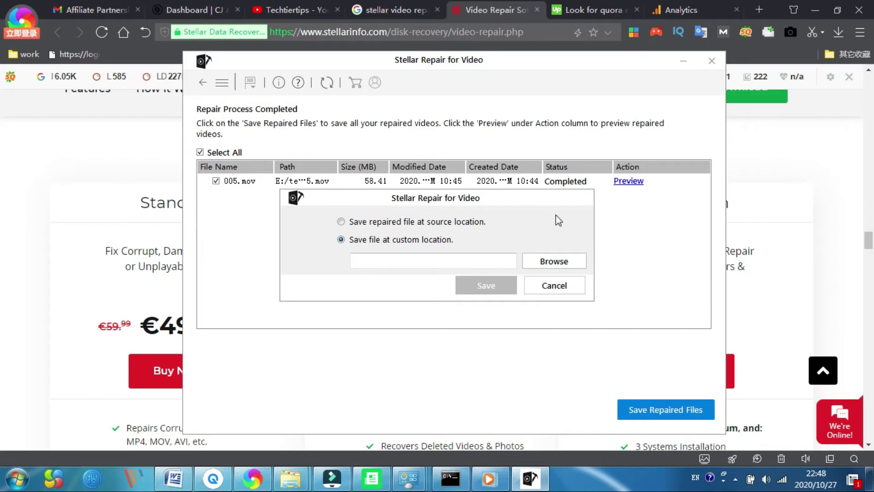
left_click(546, 264)
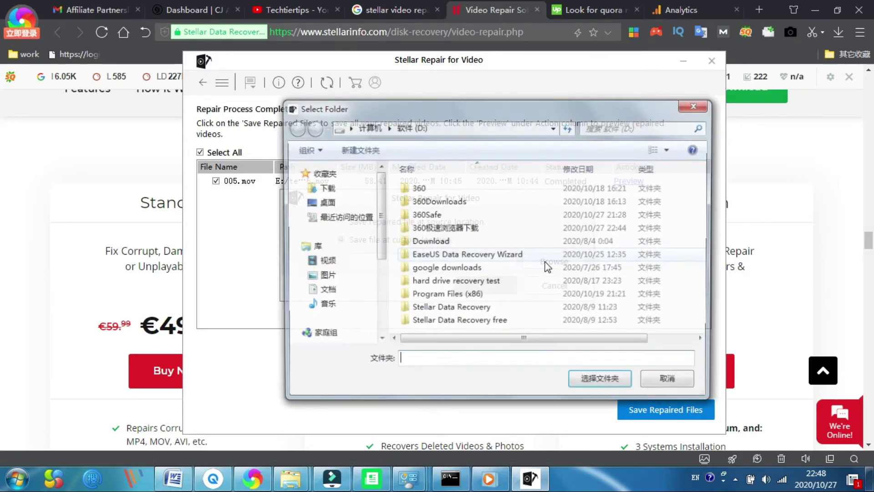
left_click_drag(378, 250, 380, 307)
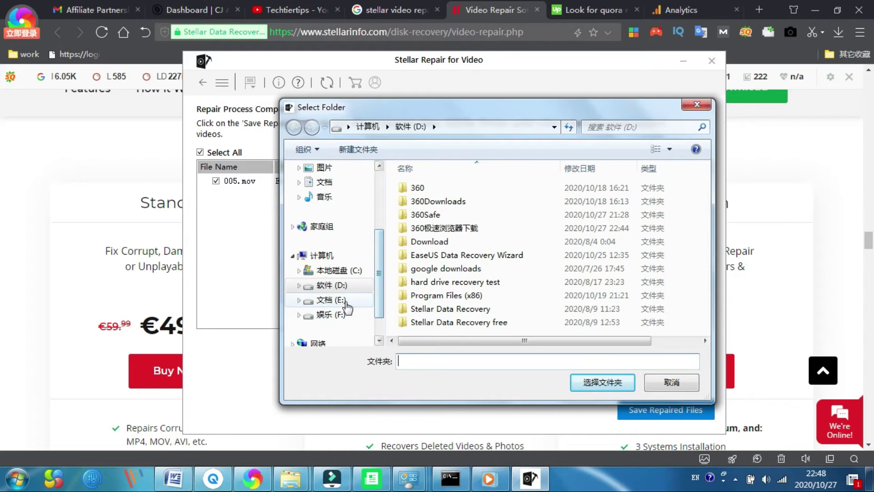
left_click(328, 316)
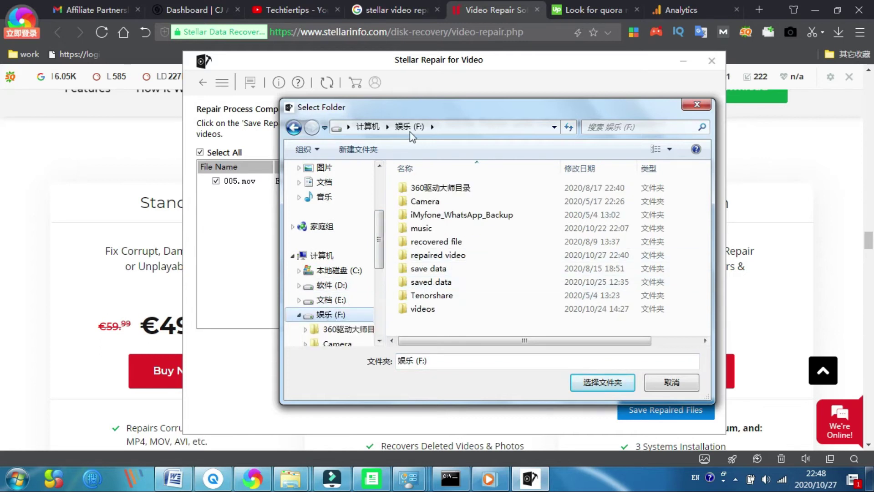
double_click(425, 256)
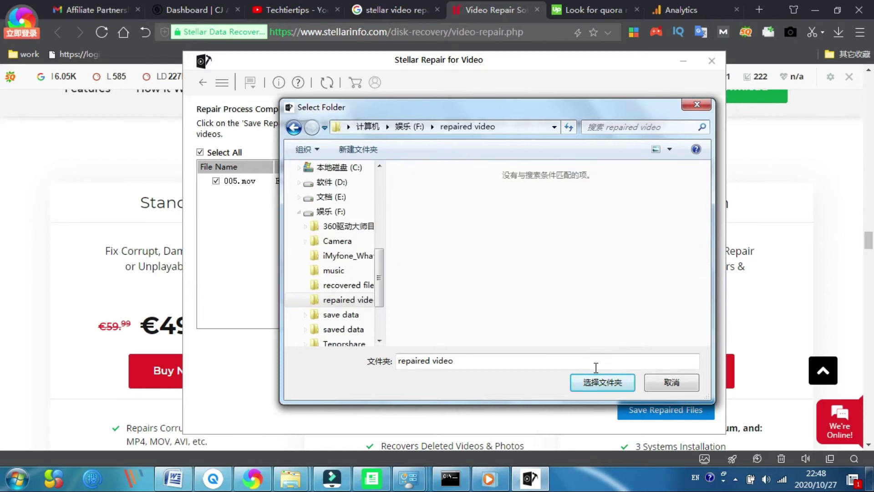
left_click(596, 380)
left_click(487, 286)
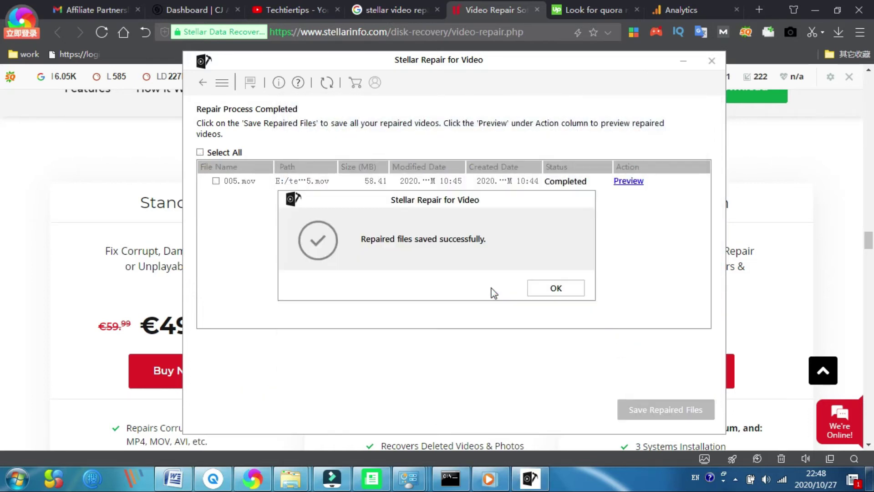
left_click(544, 291)
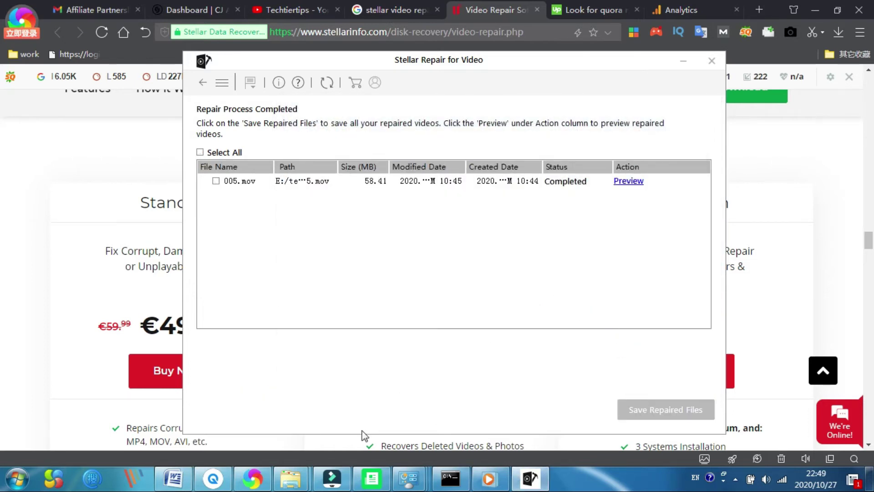
Test playback of the repaired video 005 from F:\repaired video, pause it, and put the player away.
mouse_move(301, 478)
left_click(243, 453)
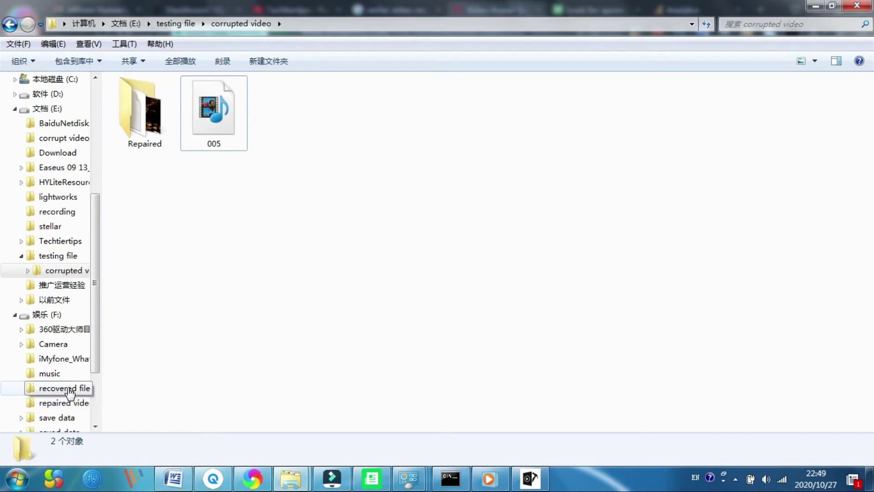
left_click(64, 402)
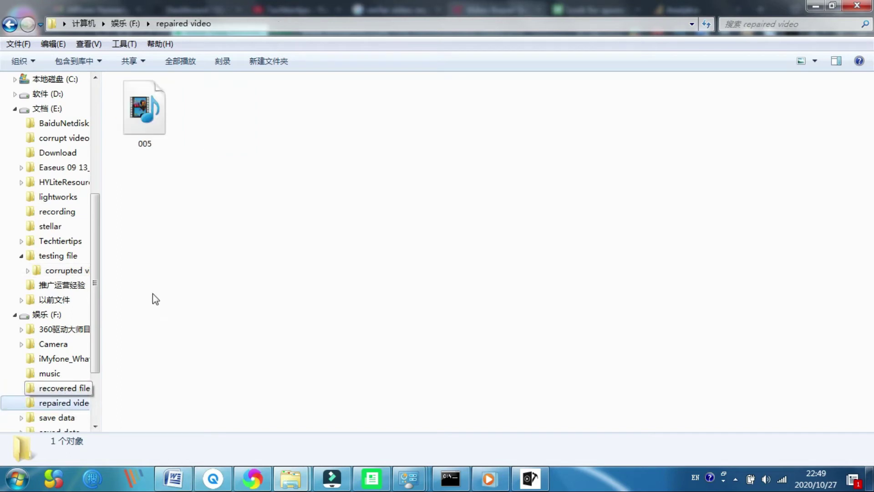
double_click(151, 123)
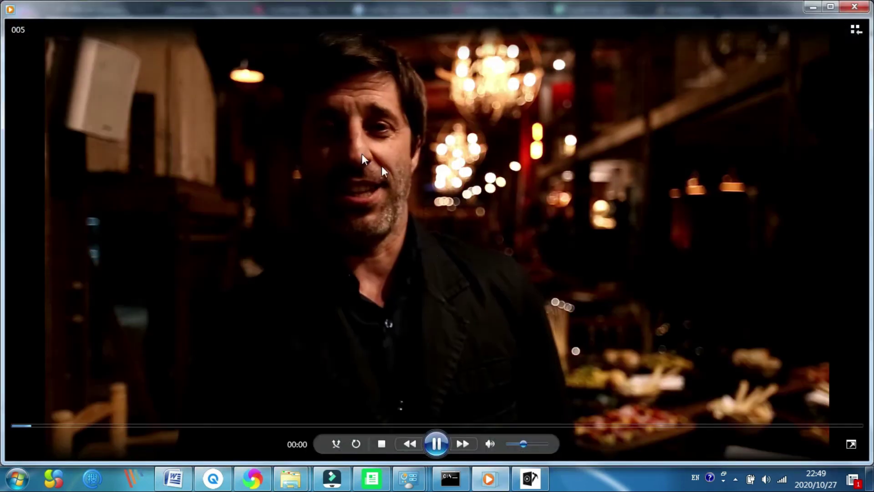
left_click(436, 443)
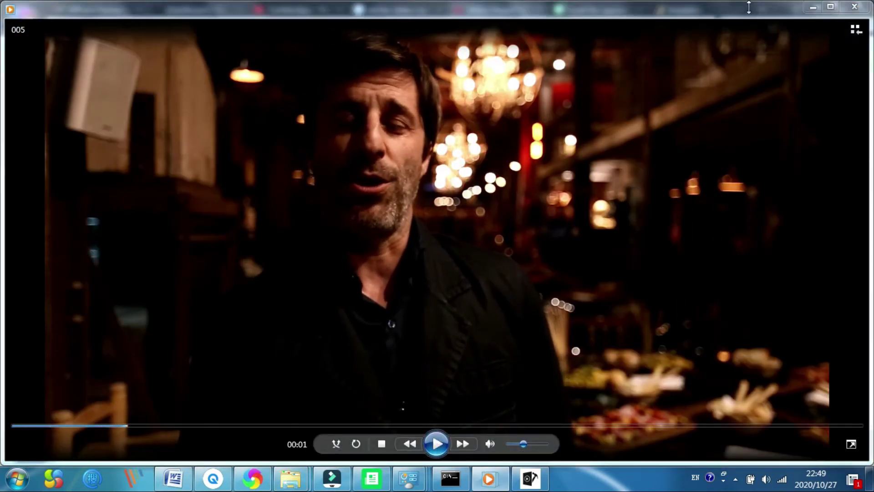
left_click(814, 7)
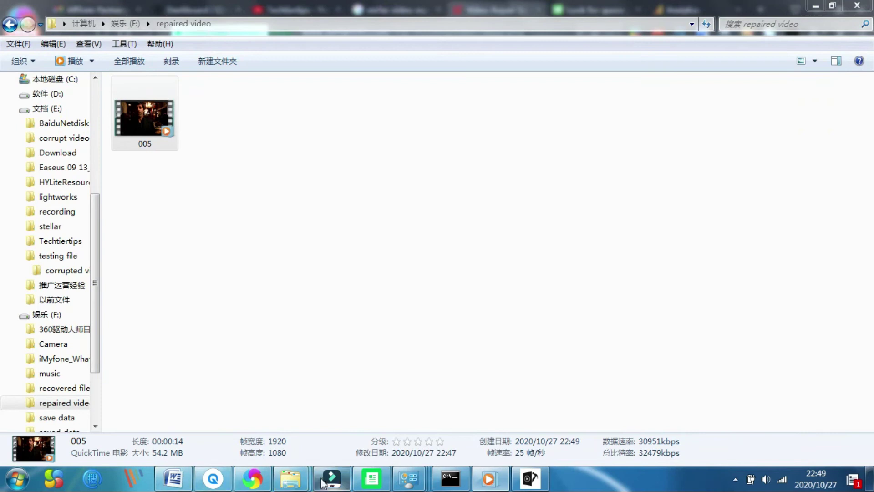
Switch to the browser and search Google for "how to corrupt a video".
left_click(253, 479)
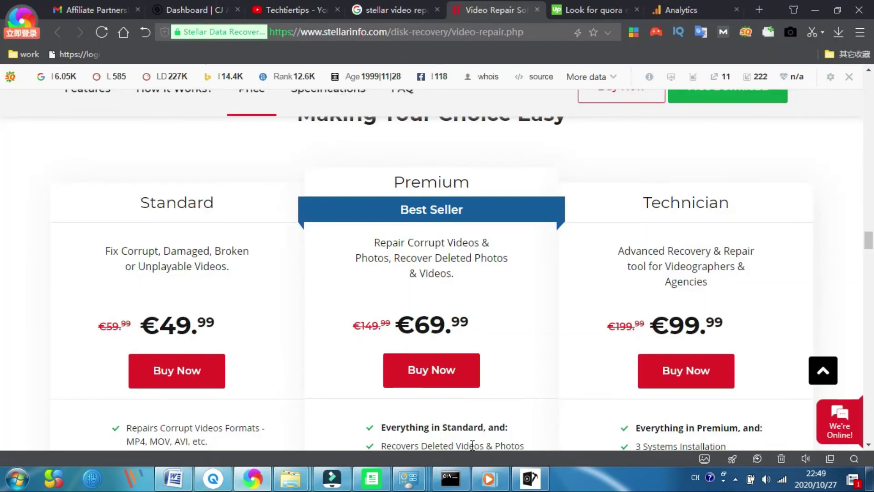
left_click(528, 479)
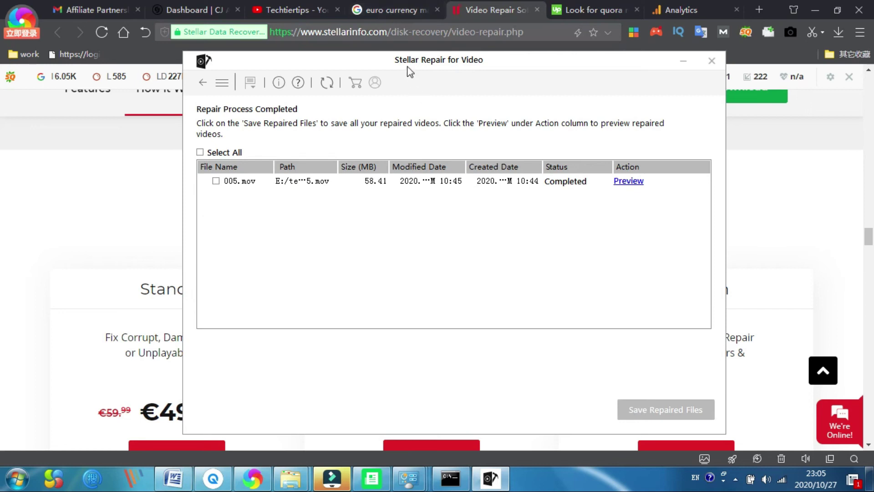
left_click(394, 7)
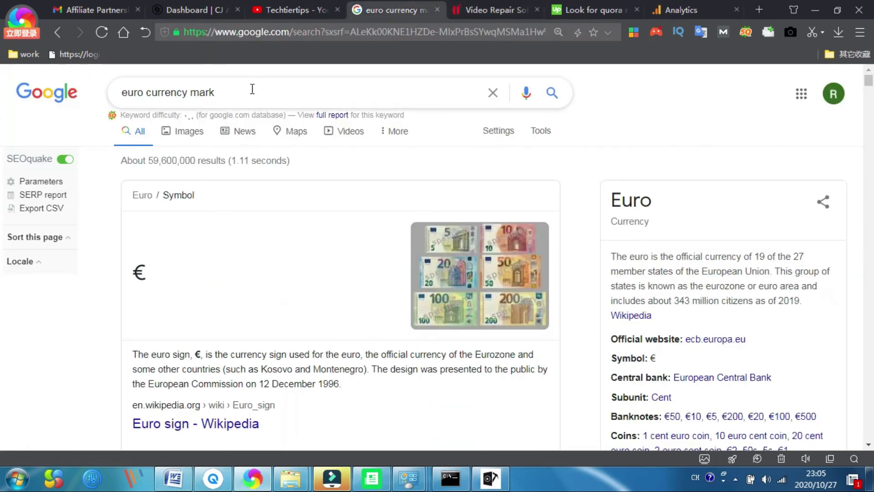
left_click_drag(251, 88, 65, 114)
key("BackSpace")
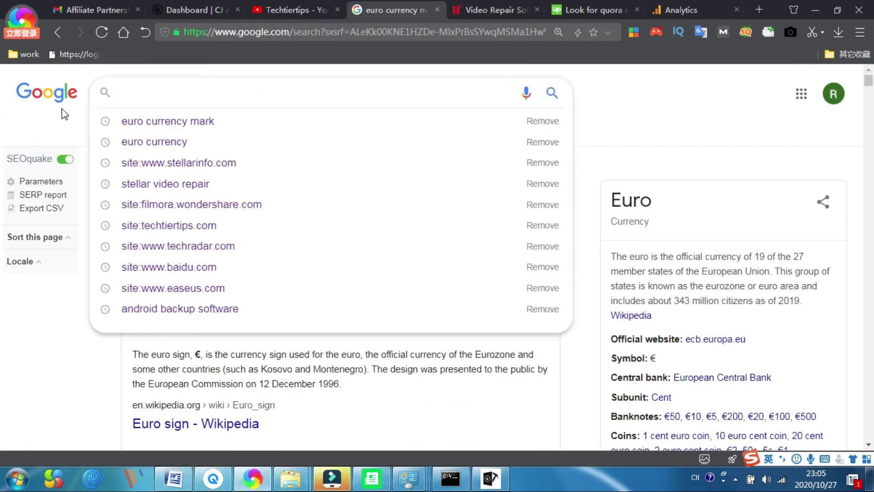
type("how to corr")
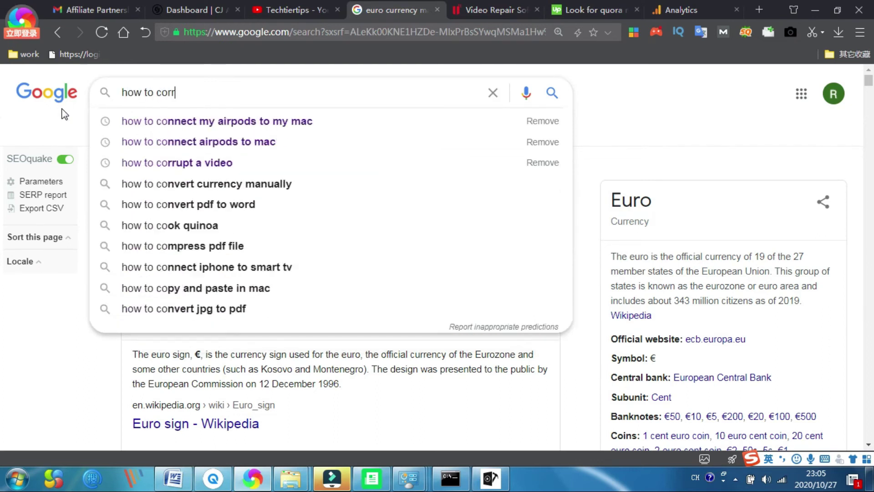
type("upt a")
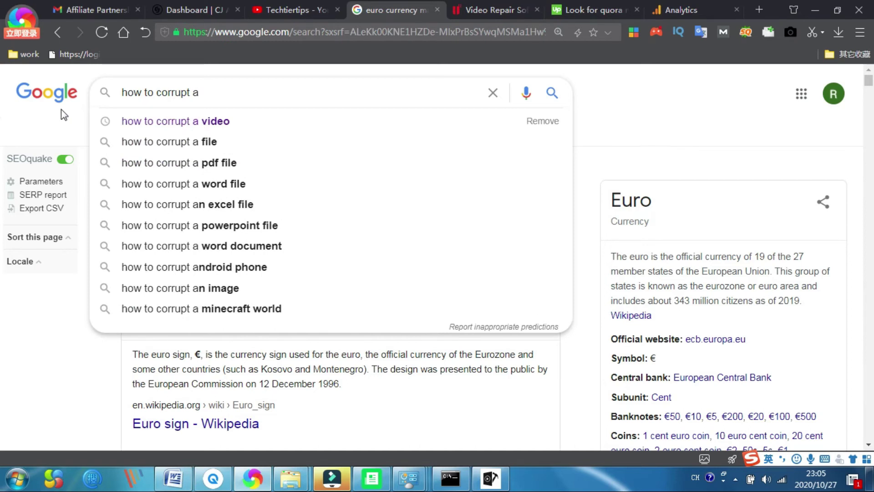
left_click(175, 121)
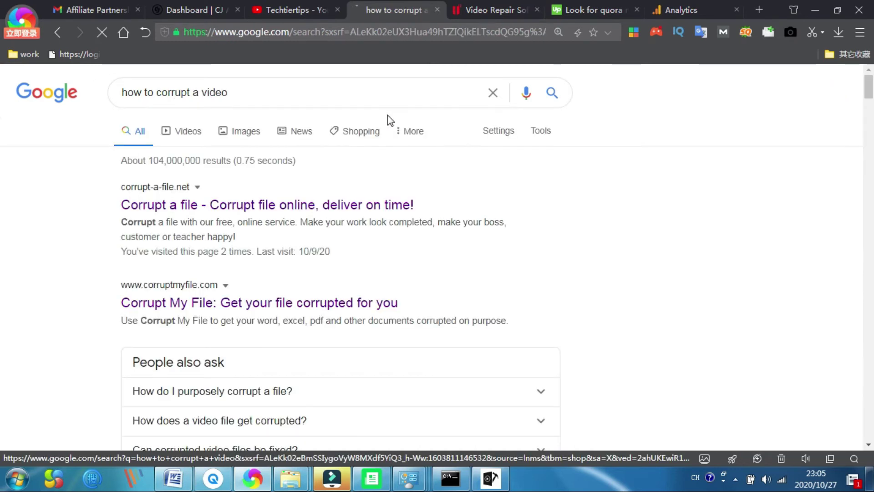
Open the corrupt-a-file.net search result in a new tab and view the page.
right_click(275, 208)
left_click(293, 213)
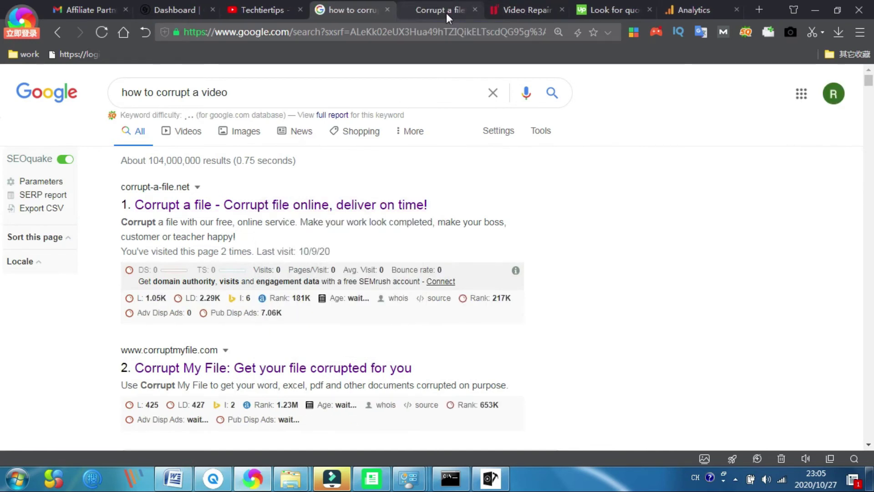
left_click(433, 13)
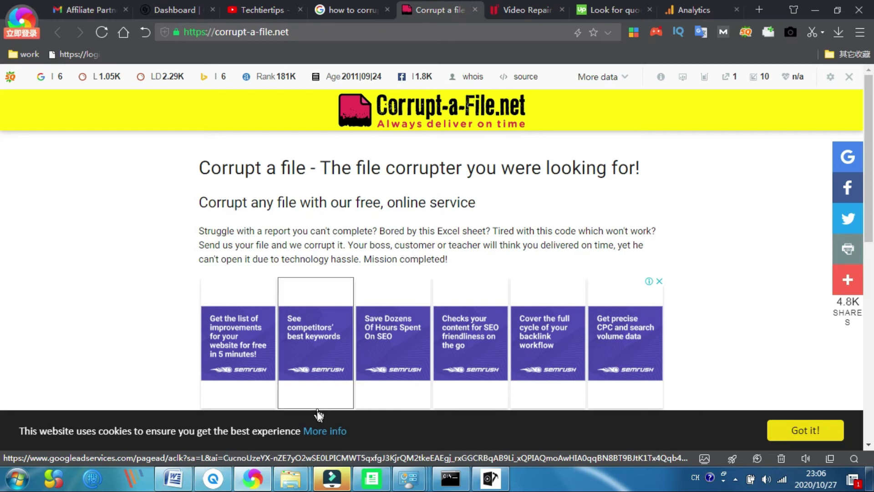
Put the browser away and return Stellar Repair for Video to its file list, agreeing to clear the repair results.
left_click(253, 478)
mouse_move(332, 485)
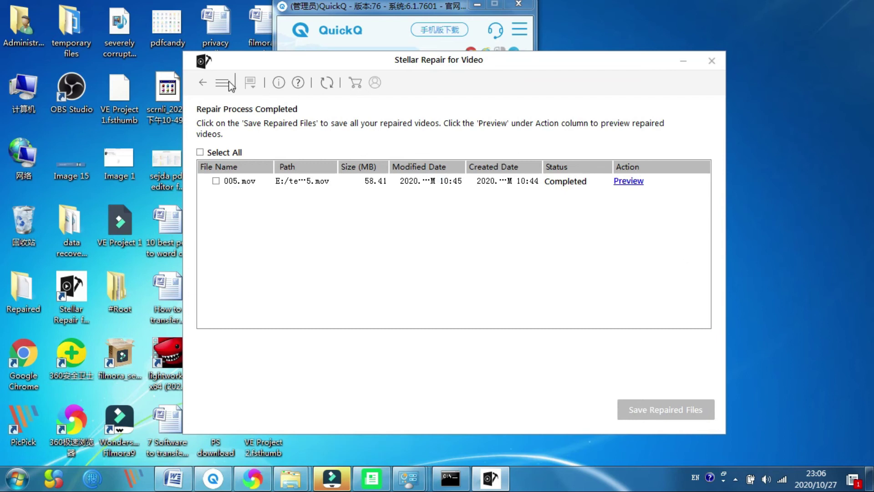
left_click(206, 88)
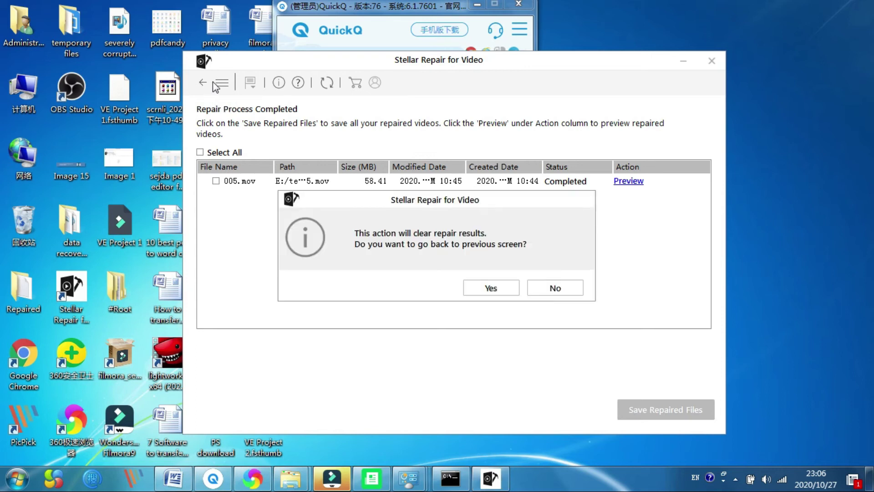
left_click(492, 287)
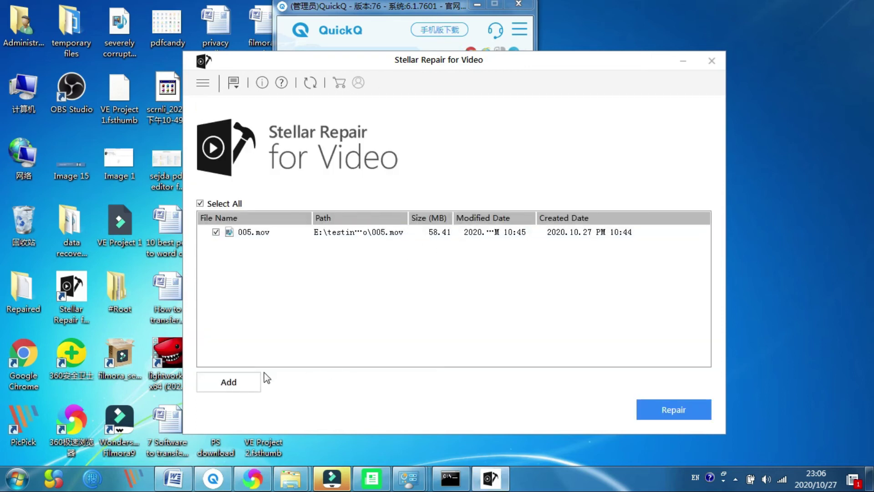
Add "severely corrupted video file .mp4" from the desktop to the repair list.
left_click(238, 384)
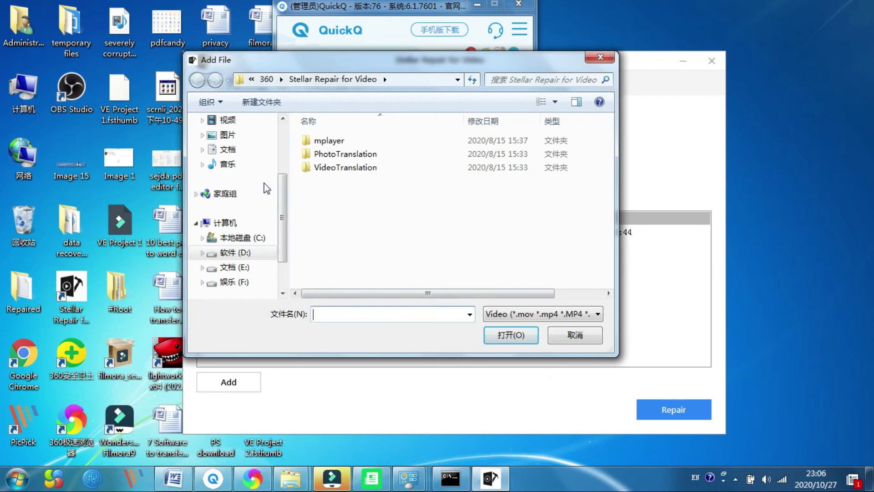
scroll(285, 185, "up", 2)
left_click(228, 158)
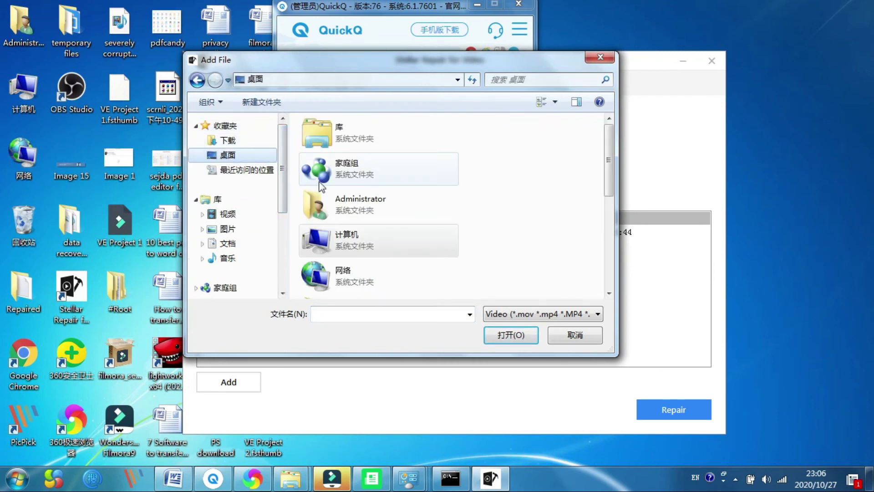
scroll(598, 165, "down", 2)
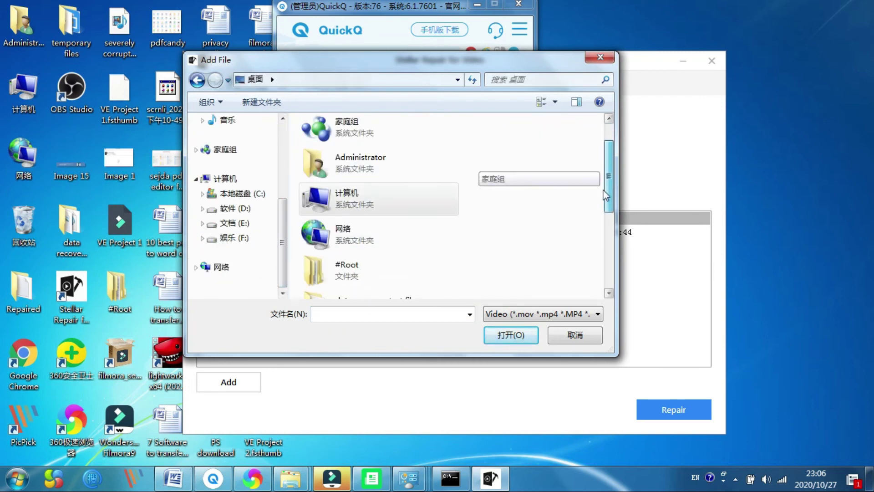
left_click(381, 312)
type("seve")
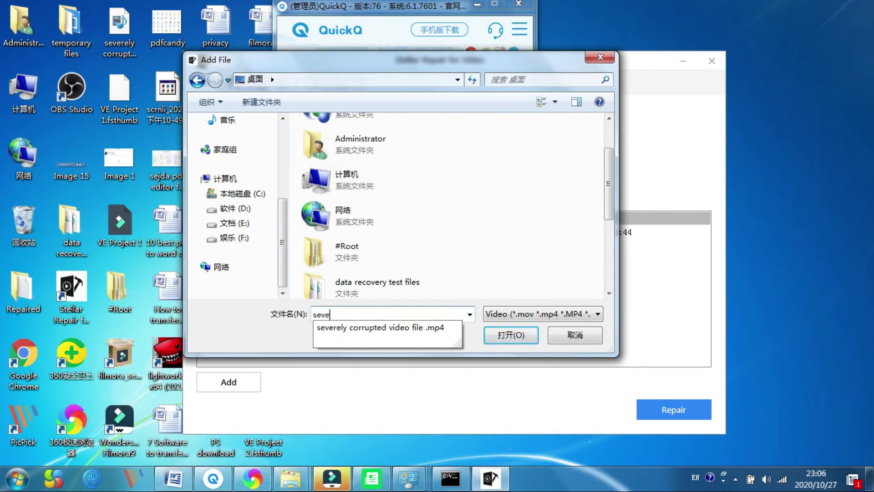
left_click(500, 337)
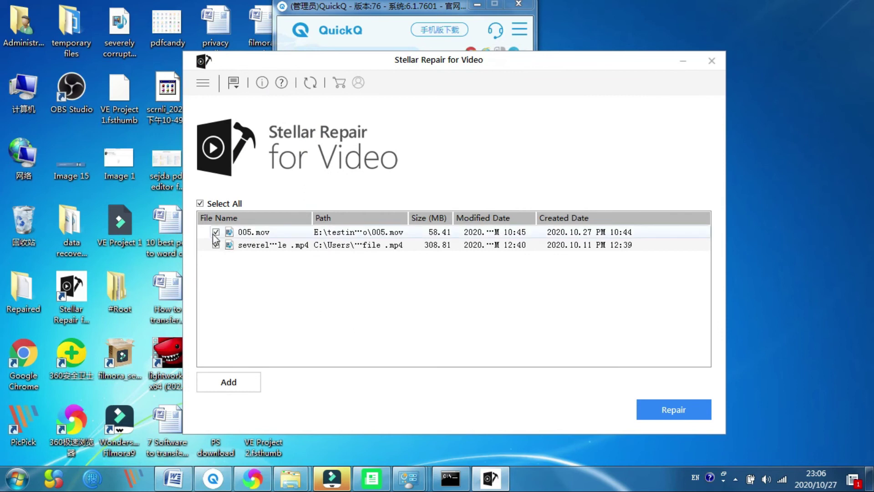
Run the repair on only the severely corrupted MP4, leaving out 005.mov, and dismiss the completion message.
left_click(656, 412)
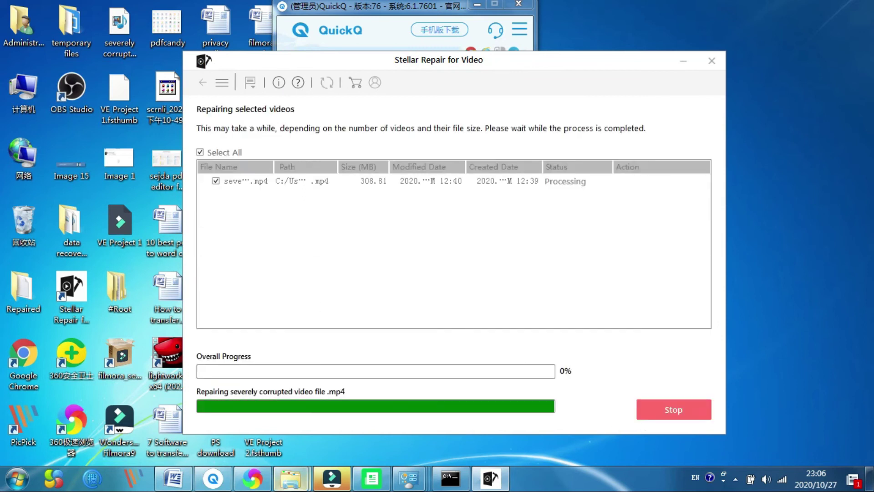
left_click(254, 481)
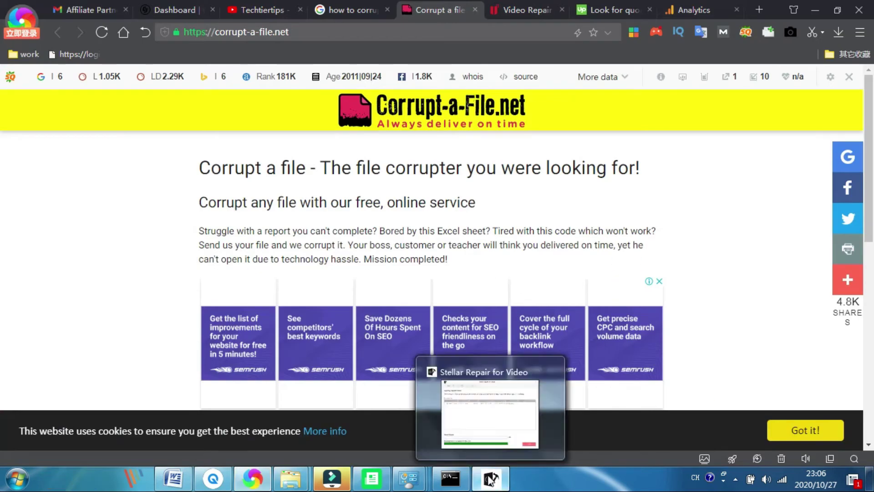
left_click(491, 478)
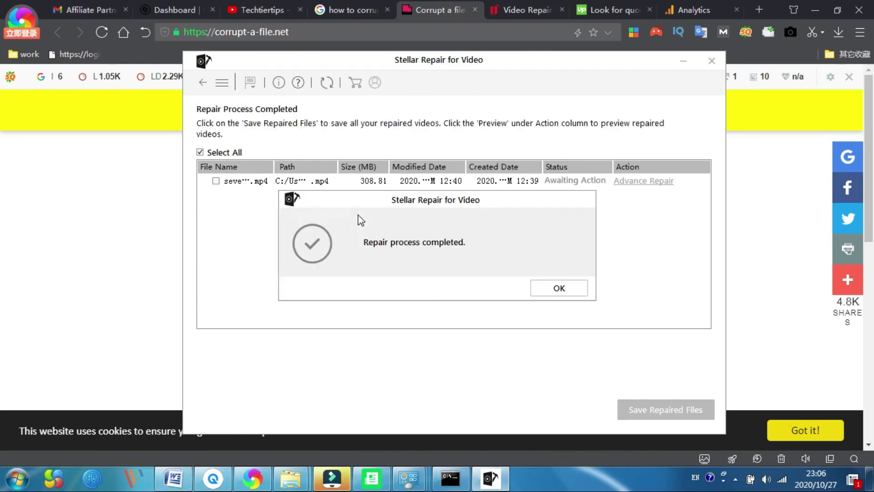
left_click(559, 289)
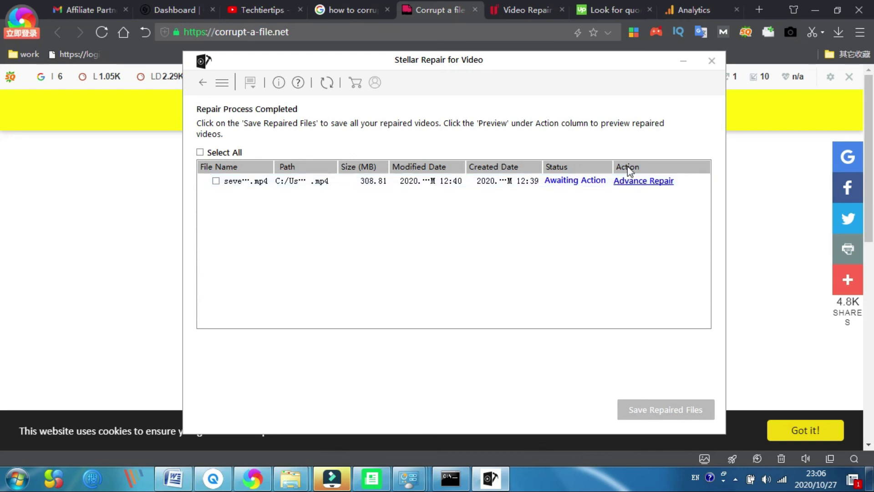
Start Advance Repair for the severely corrupted MP4 and proceed to adding a sample video.
left_click_drag(537, 67, 526, 73)
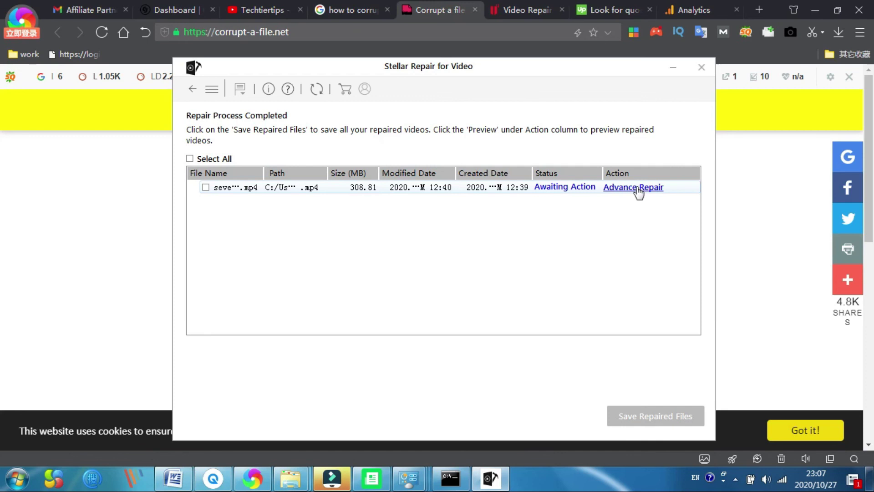
left_click(610, 189)
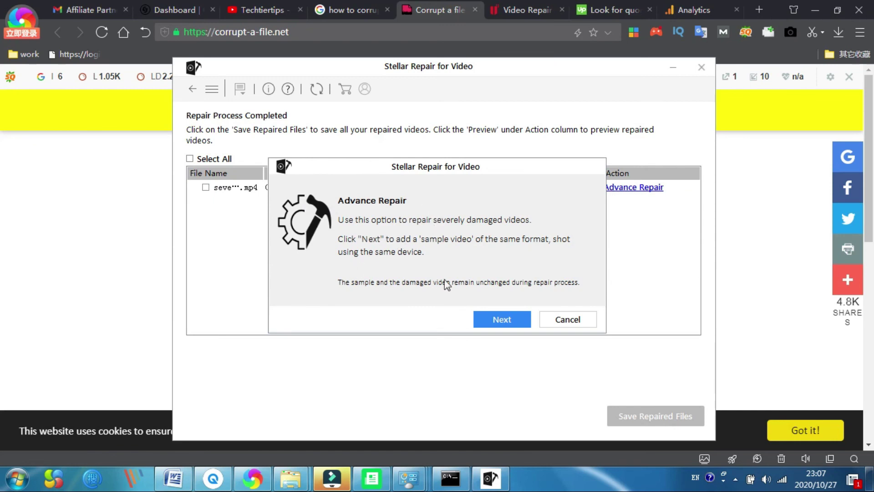
left_click(503, 320)
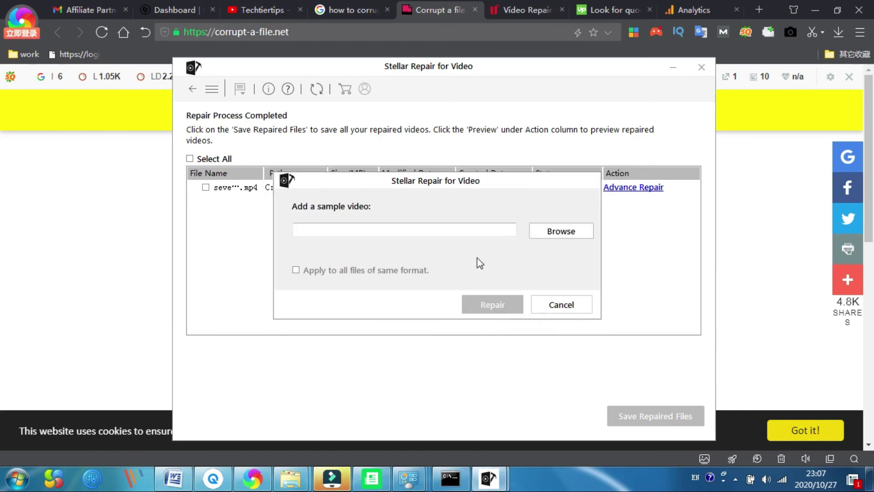